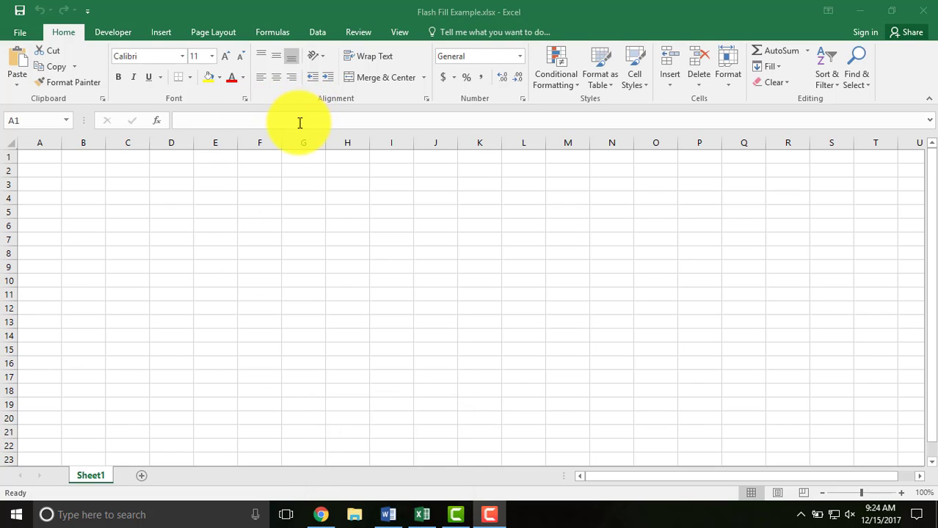
Paste the copied list of durations into column A, starting at cell A1
left_click(43, 155)
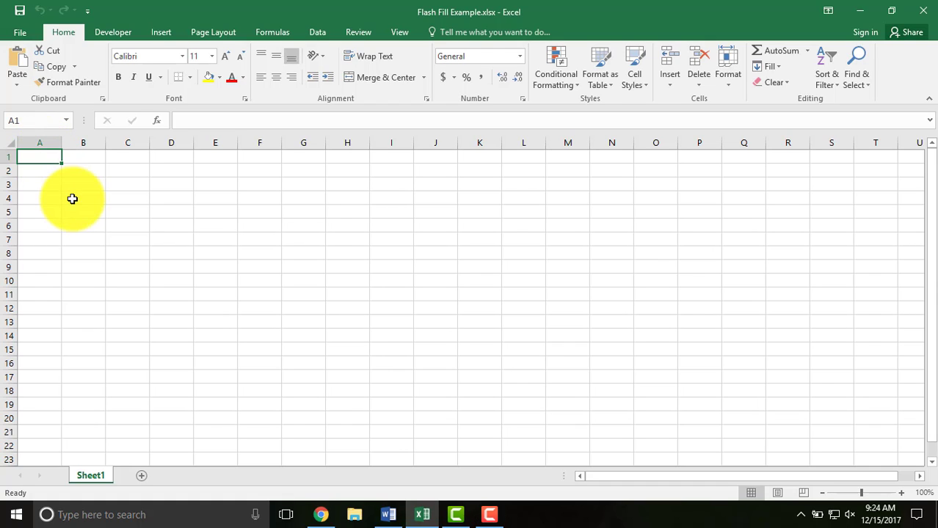
key("ctrl+v")
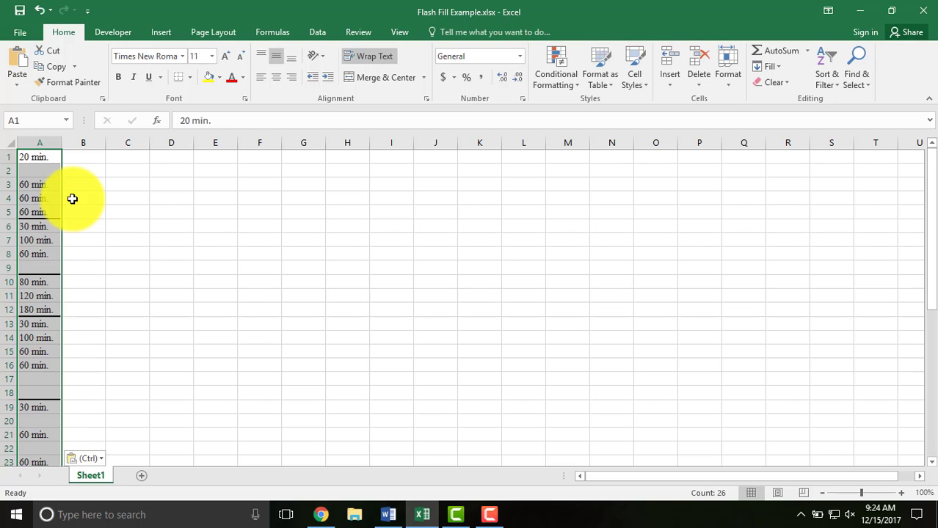
left_click(75, 157)
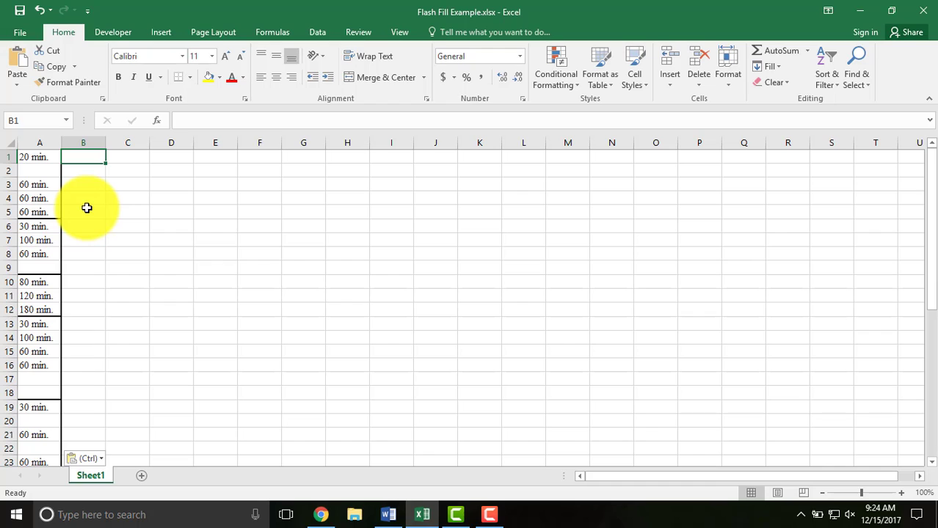
Examine the durations down column A, noting the number, the "min." text and the blank cells
key("Left")
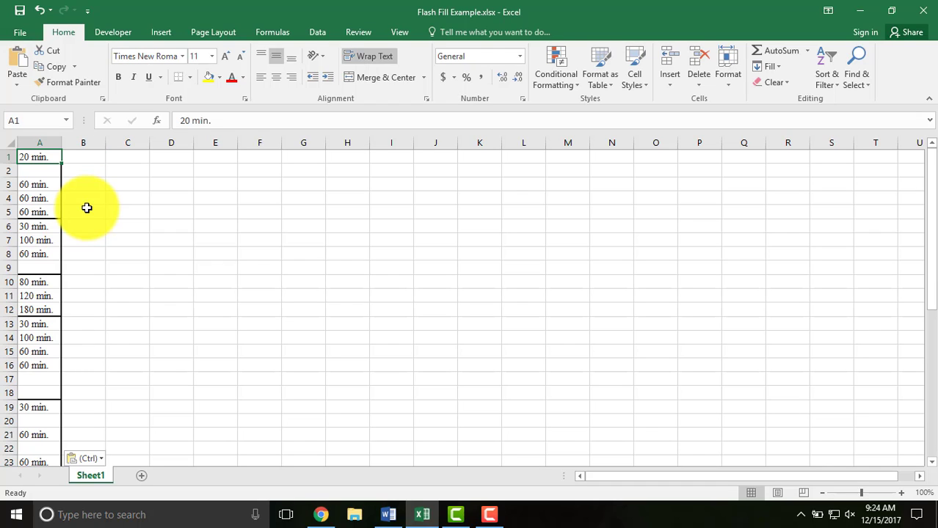
key("Down")
key("Down")
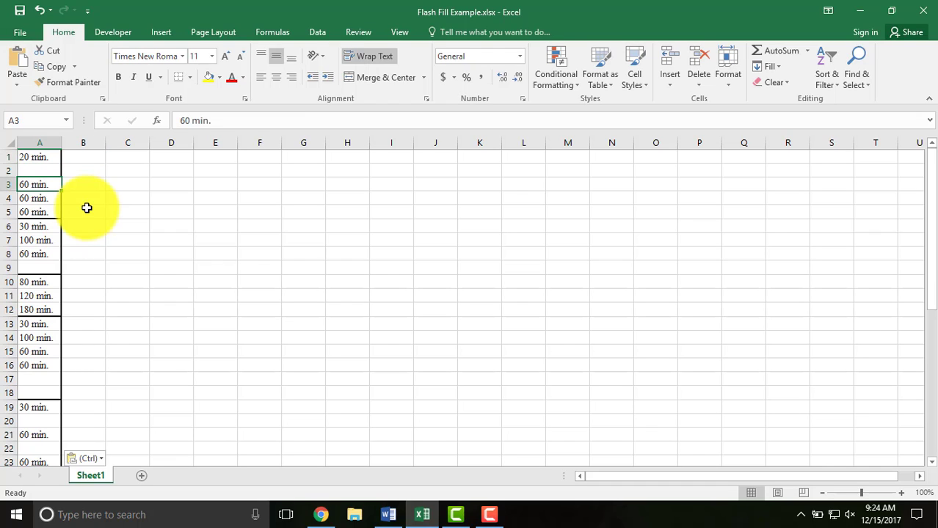
key("Down")
key("Down")
key("Down")
key("Down")
key("Down")
key("Down")
key("Down")
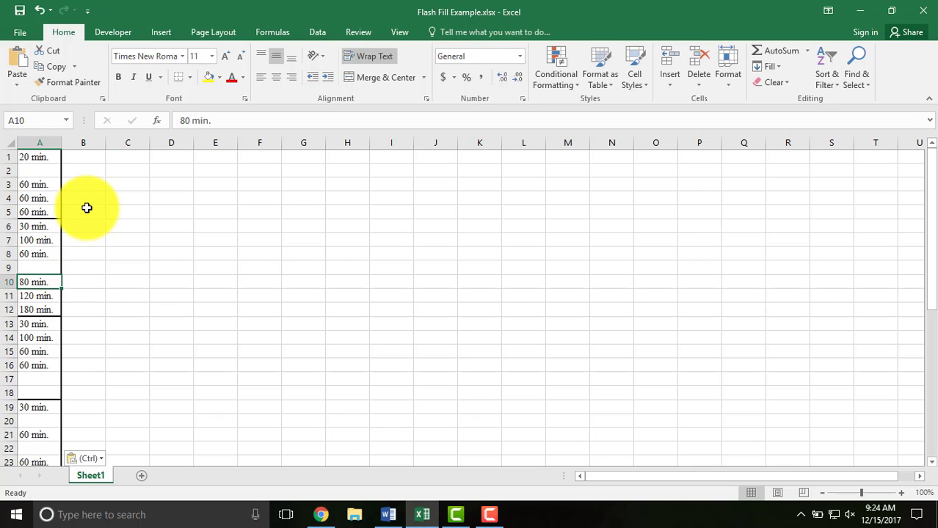
key("Down")
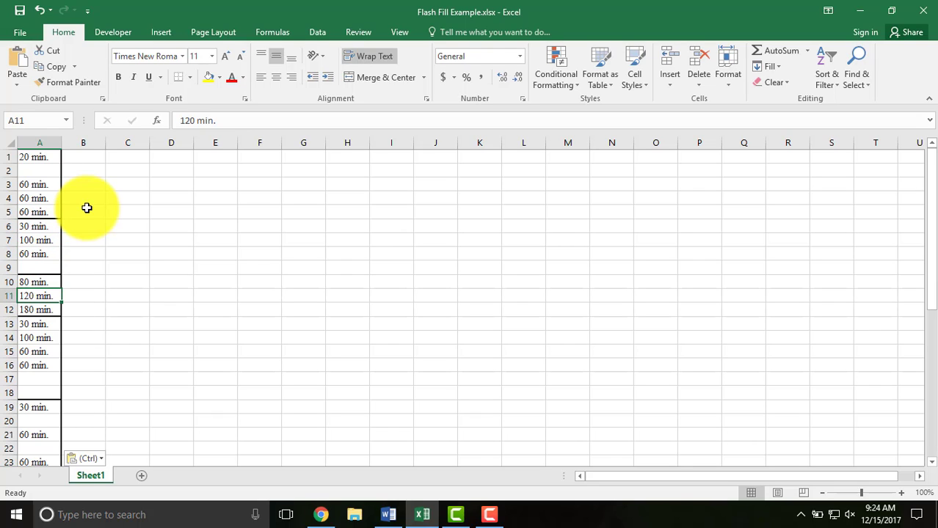
key("Down")
key("Down")
key("Down")
key("Down")
key("Down")
key("Down")
key("Down")
key("Down")
key("Down")
key("Down")
key("Down")
key("Down")
key("Down")
key("Down")
key("Down")
key("Down")
key("Down")
key("Down")
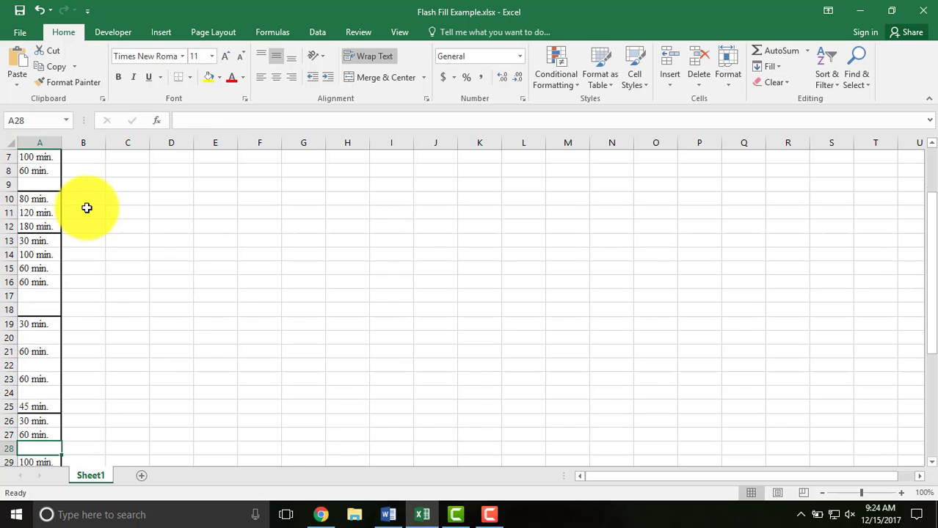
key("Down")
key("Down")
Try entering 60 manually in cells B31 and B33, and undo both entries
key("Right")
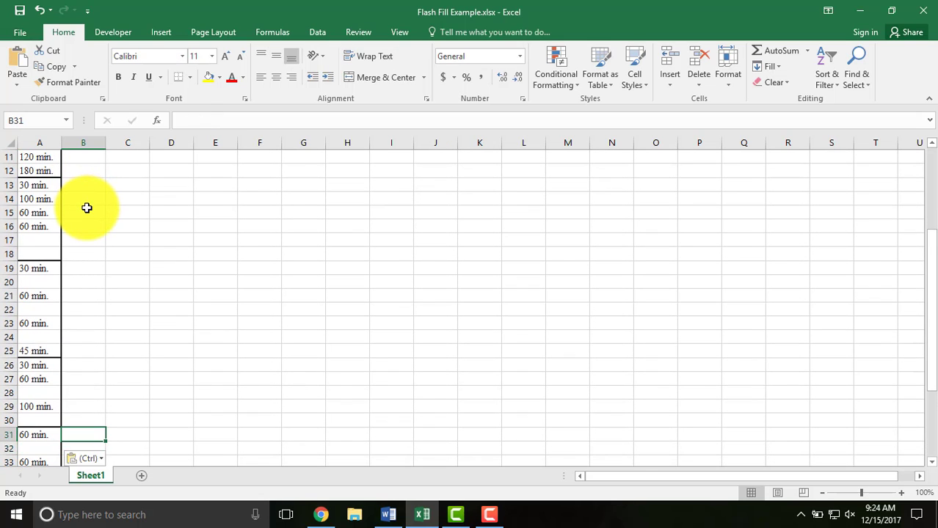
type("60")
key("Return")
key("Down")
type("60")
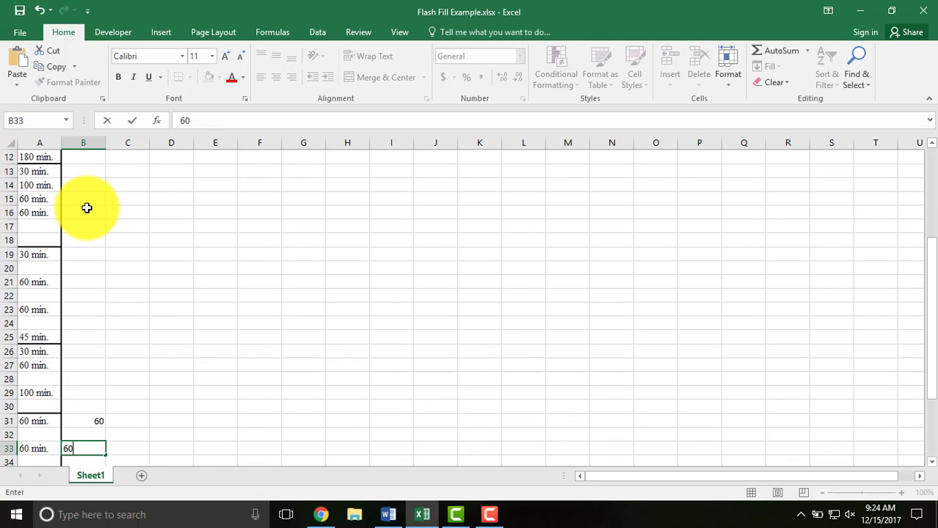
key("Return")
key("ctrl+z")
key("ctrl+z")
key("ctrl+Home")
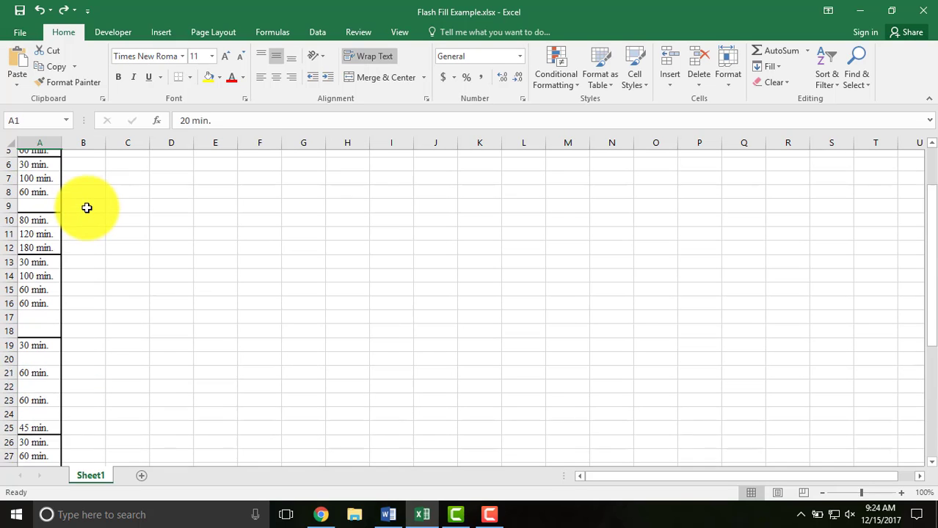
Enter 20 in cell B1 as the first Flash Fill example
key("Right")
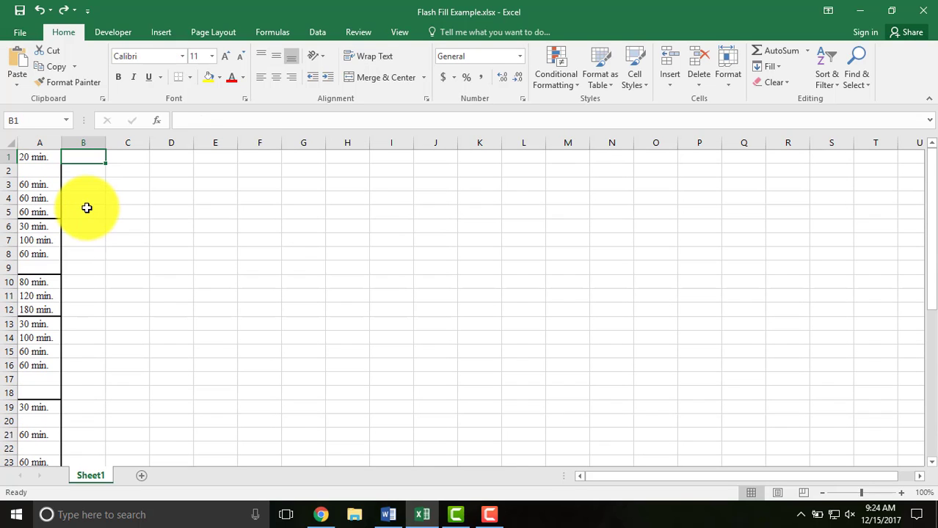
key("Down")
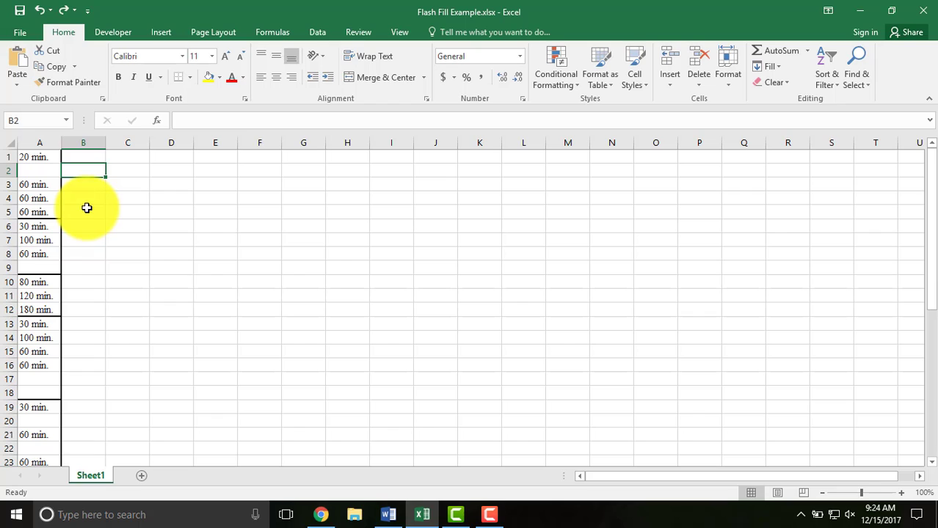
left_click(79, 158)
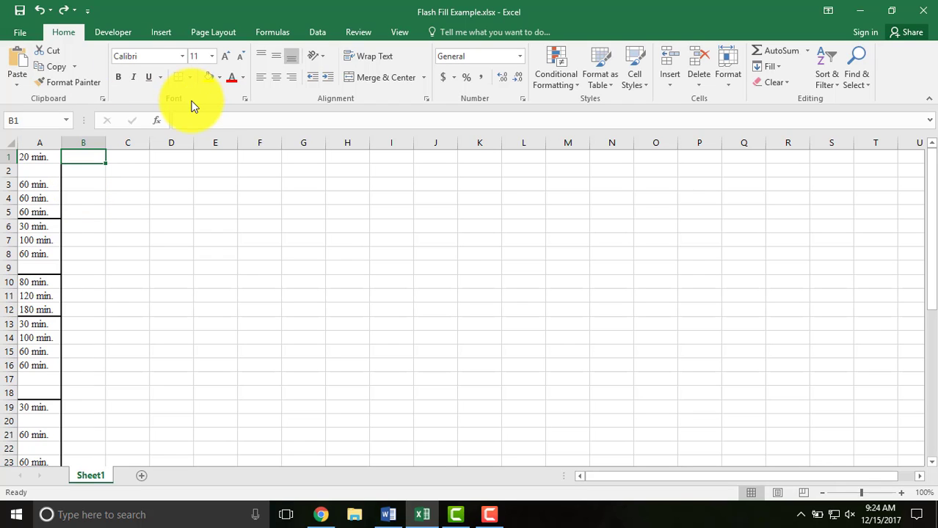
left_click(320, 33)
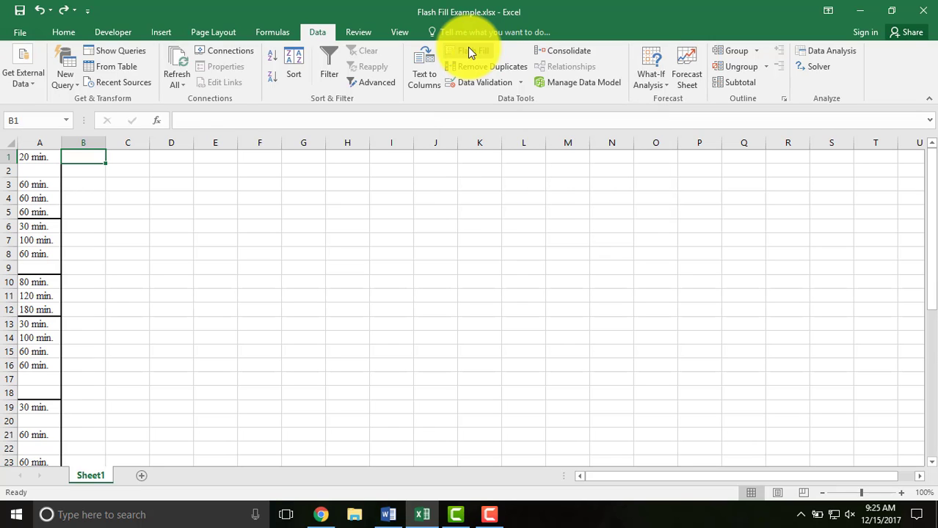
type("20")
key("Return")
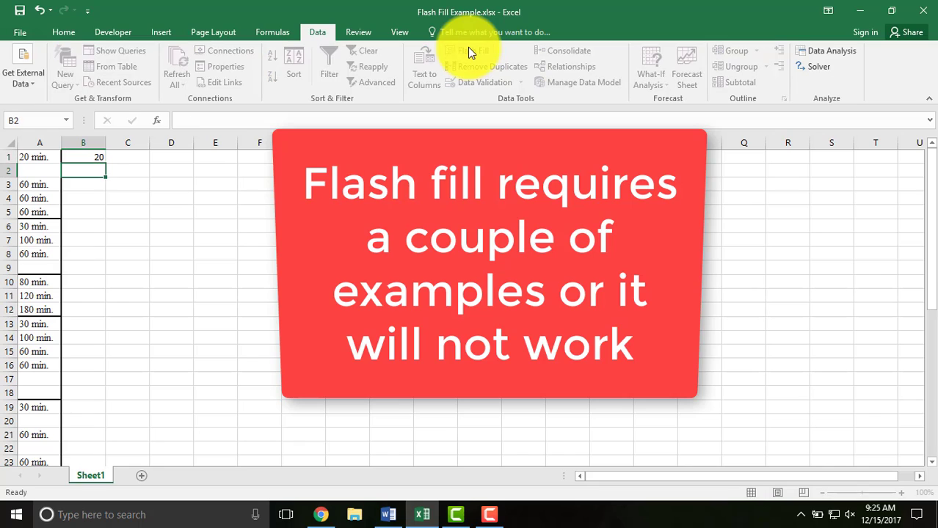
Enter 60 in cells B3 and B4 as further examples matching column A
key("Up")
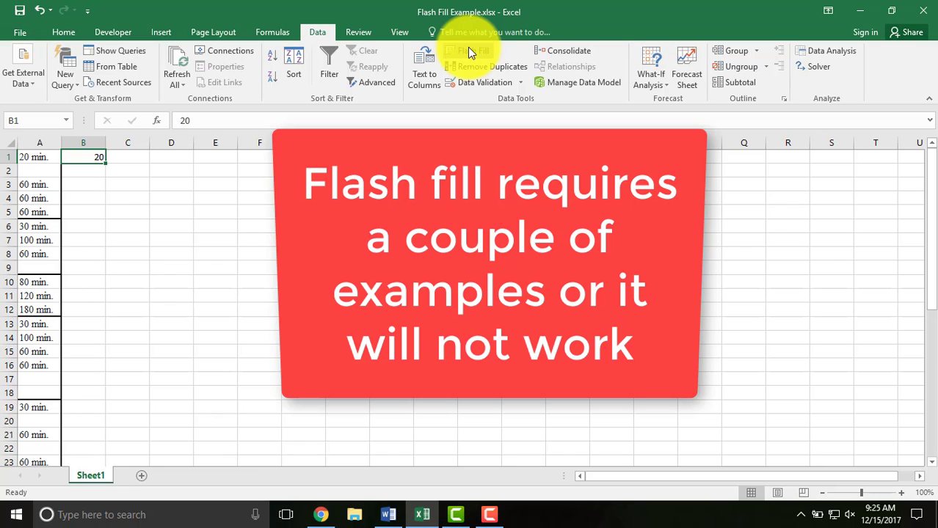
key("Down")
key("Down")
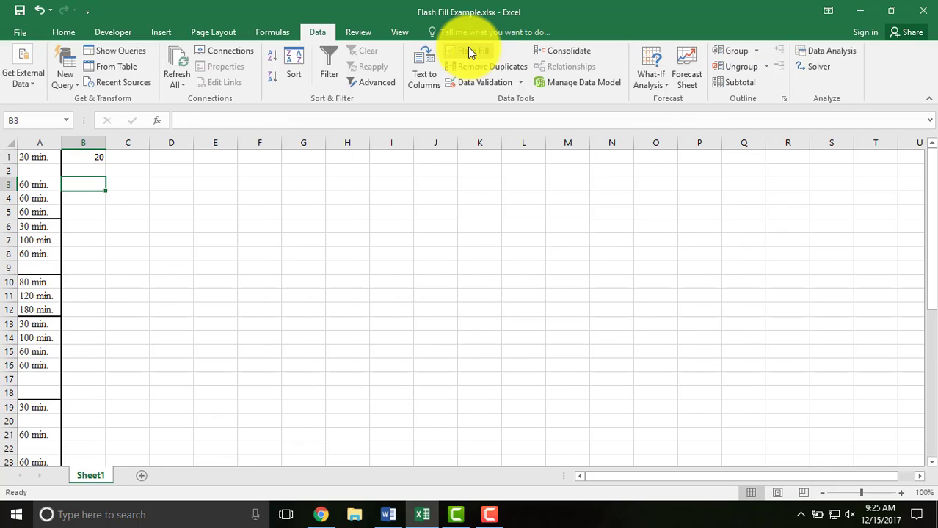
type("60")
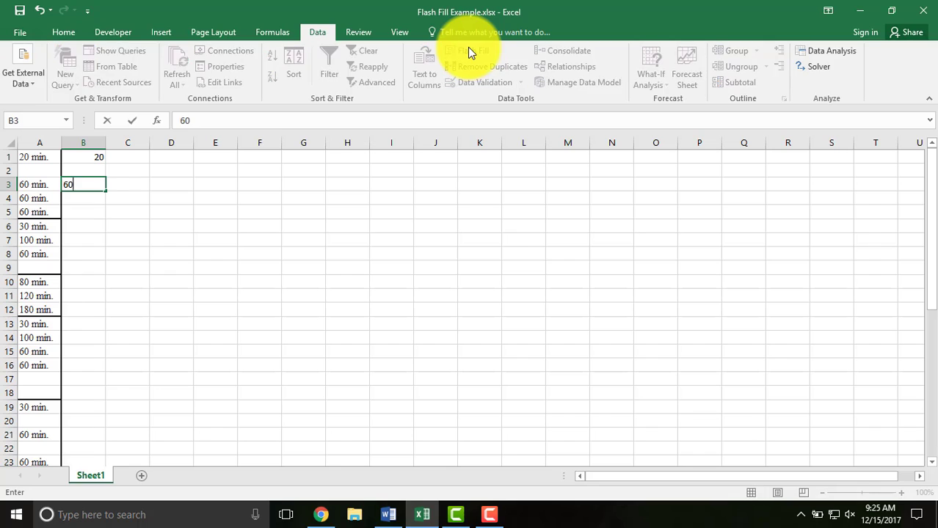
key("Return")
type("60")
key("Return")
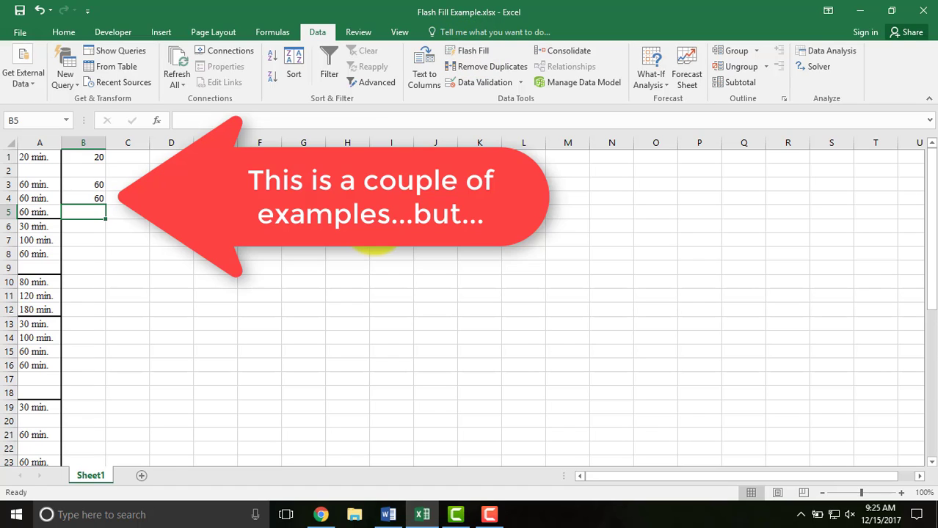
Add 60 in cell B5 and 30 in cell B6 as additional examples
type("60")
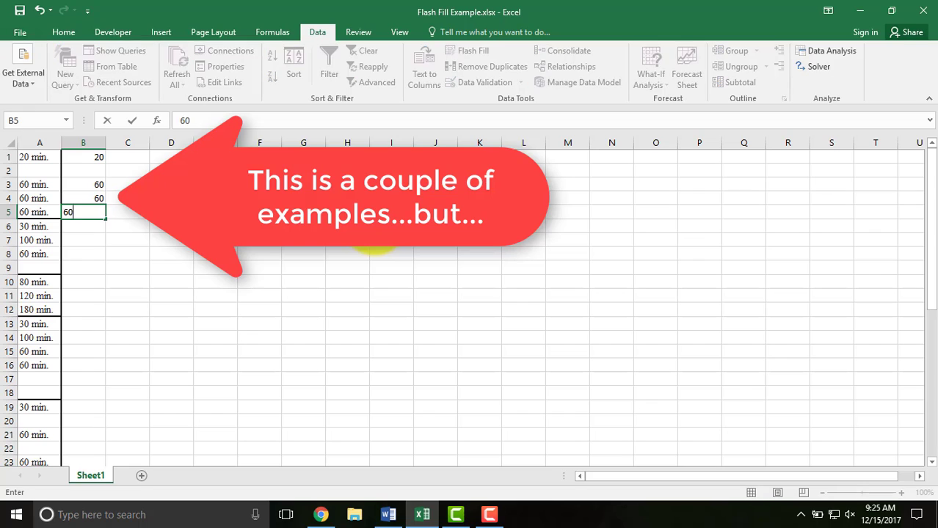
key("Return")
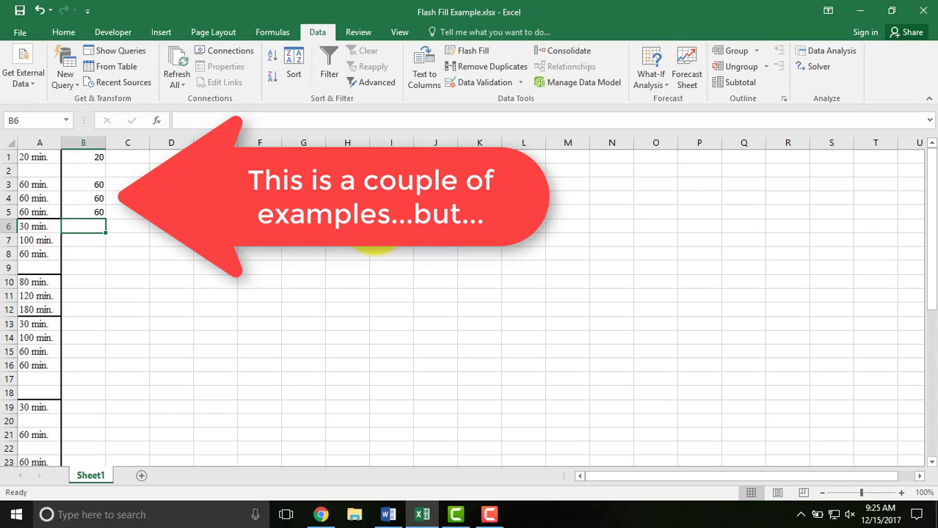
type("30")
key("Return")
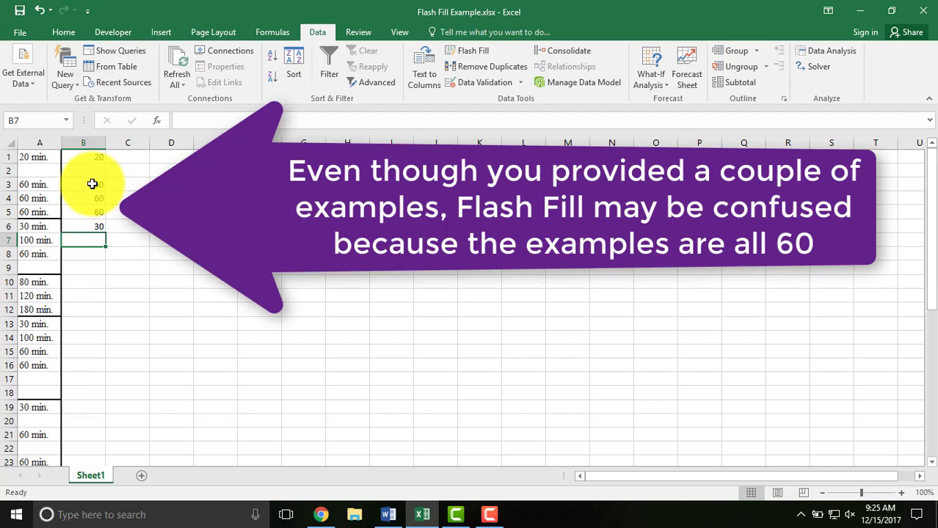
Apply Flash Fill to the range B3:B38 to extract the minutes from column A
left_click_drag(92, 184, 44, 208)
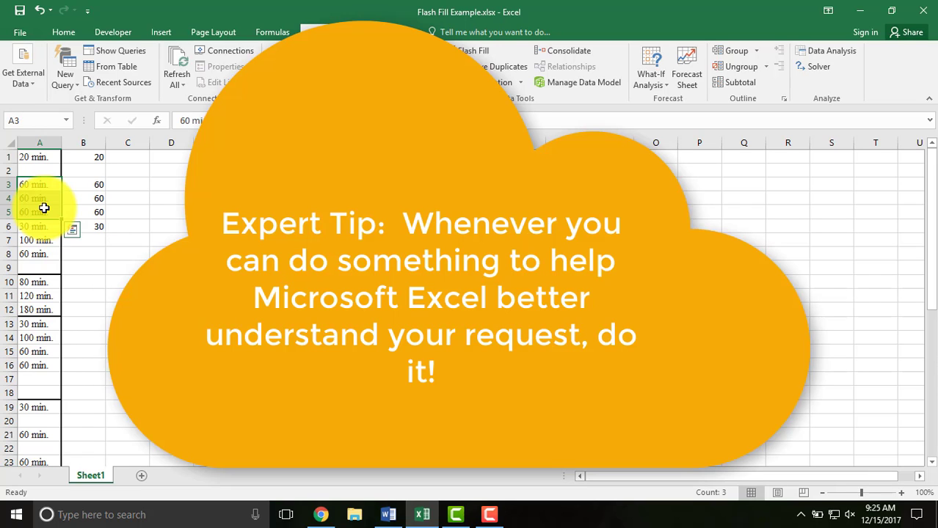
left_click(97, 229)
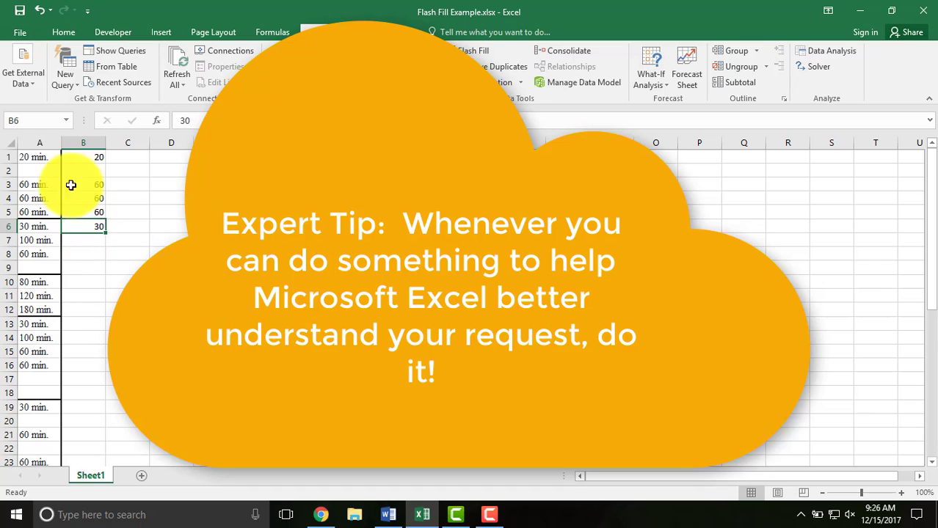
left_click_drag(81, 185, 77, 431)
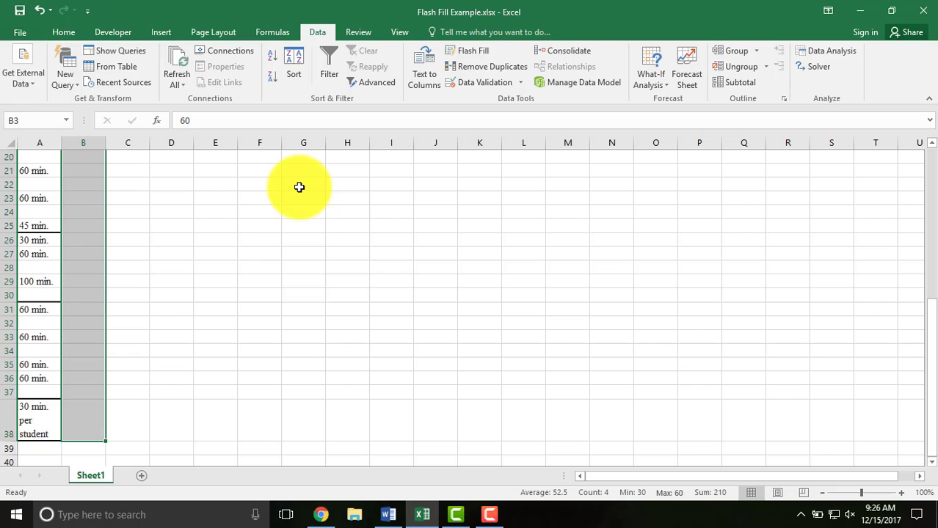
left_click(466, 55)
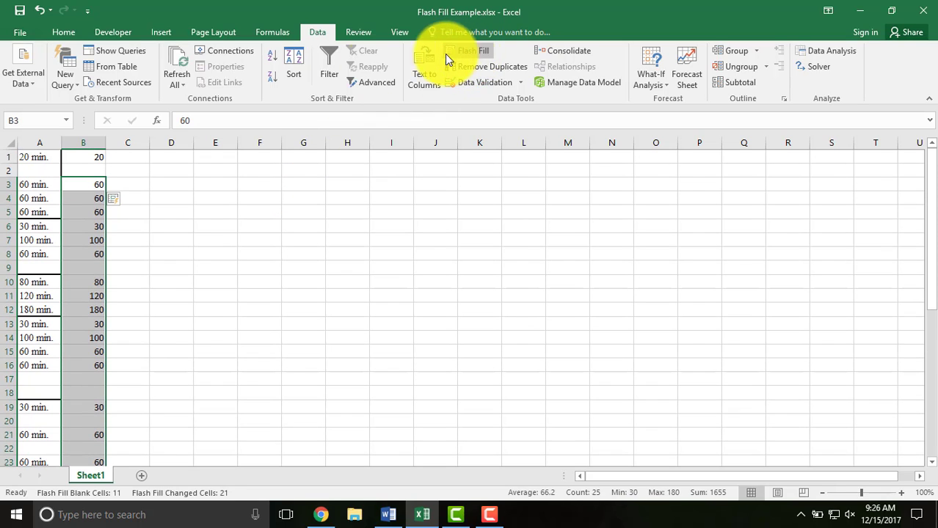
Compare the filled numbers in column B with the durations in column A, down to row 38
left_click(902, 492)
left_click(901, 492)
left_click(901, 492)
left_click(901, 492)
left_click(901, 493)
left_click(901, 492)
left_click(901, 492)
left_click(901, 493)
left_click(901, 492)
left_click(901, 492)
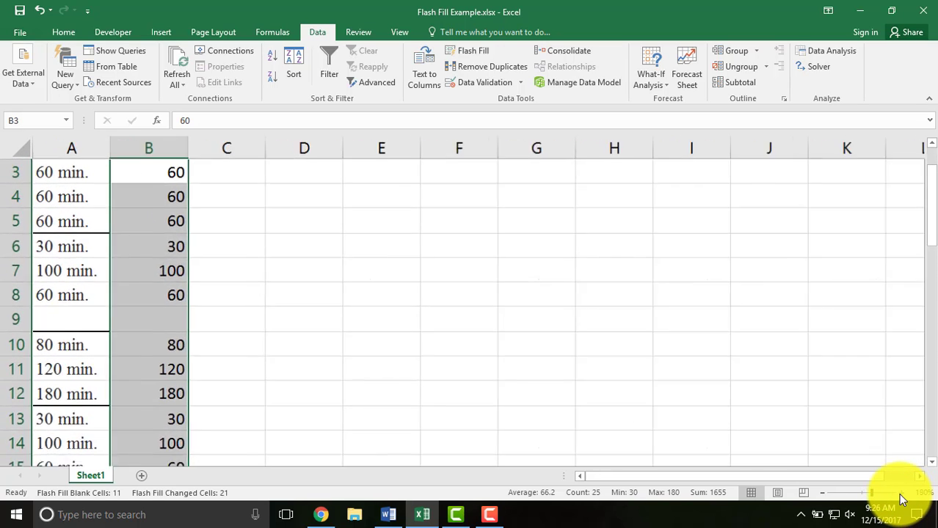
left_click(281, 287)
scroll(281, 286, "up", 1)
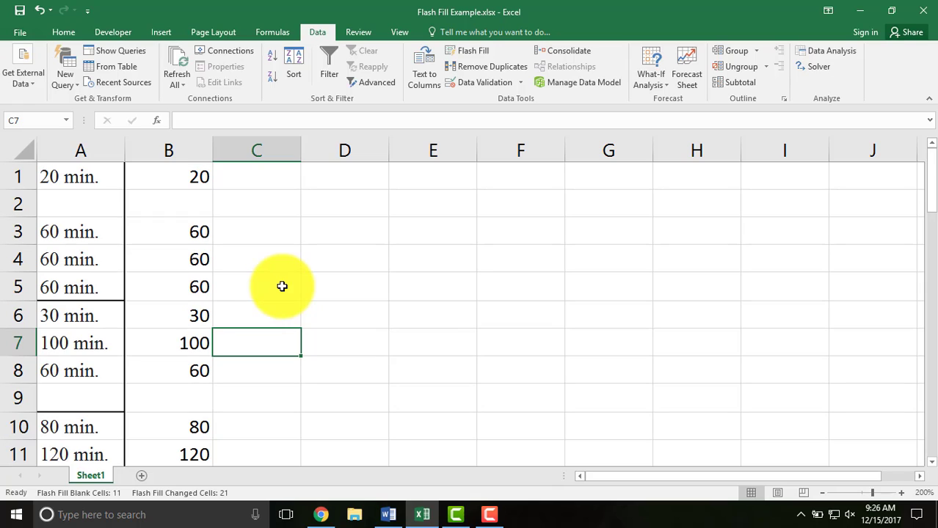
left_click_drag(174, 233, 174, 298)
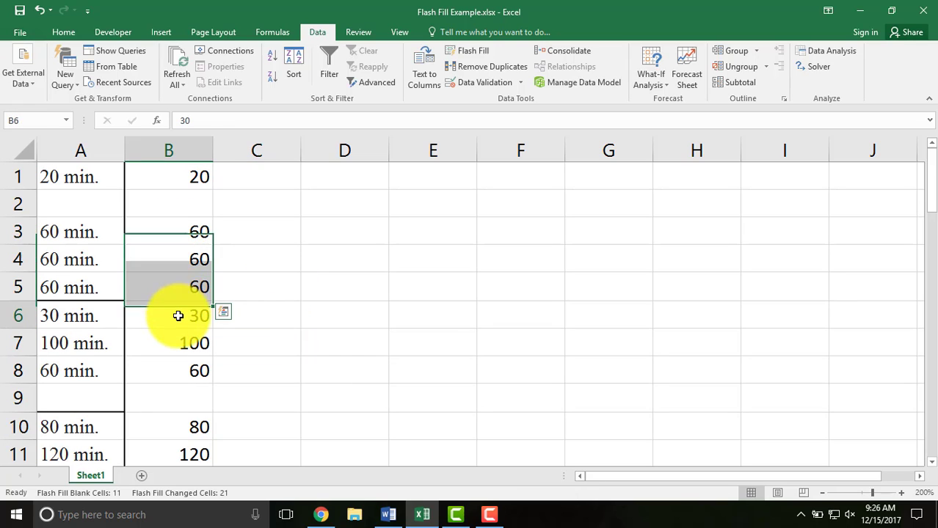
left_click(176, 315)
key("Down")
key("Down")
key("Down")
key("Down")
key("Up")
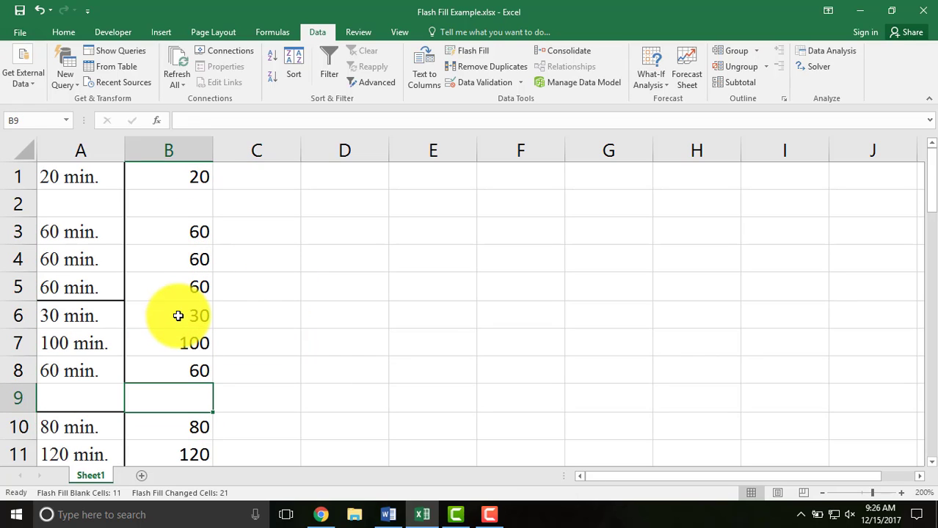
key("Down")
key("Down")
key("Down")
key("Down")
key("Down")
key("Down")
key("Down")
key("Down")
key("Down")
key("Down")
key("Down")
key("Down")
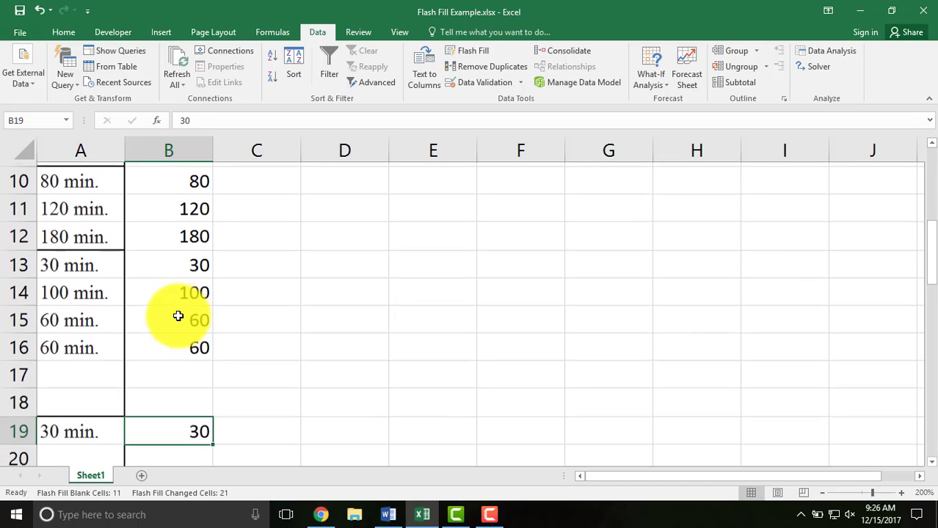
key("Down")
key("Down")
key("Down")
key("Down")
key("Down")
key("Down")
key("Down")
key("Down")
key("Down")
key("Down")
key("Down")
key("Down")
key("Down")
key("Down")
key("Down")
key("Down")
key("Down")
key("Down")
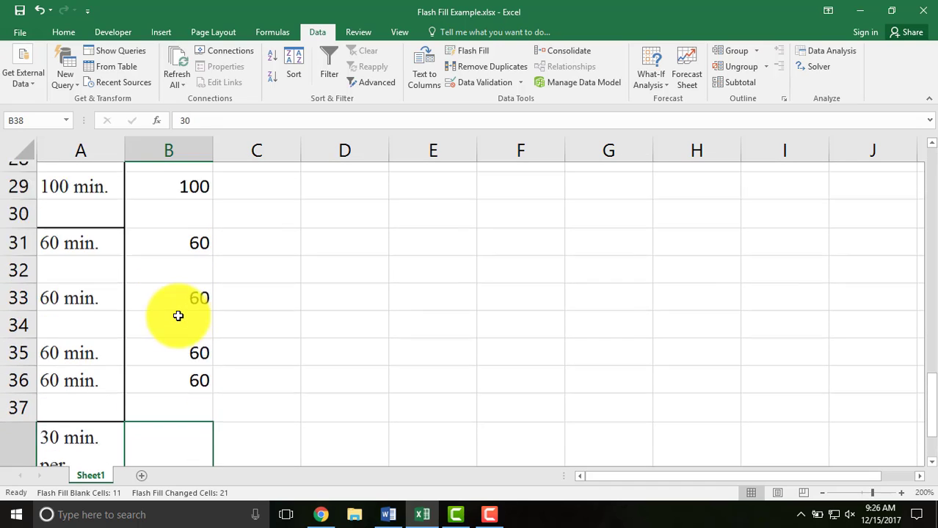
key("Down")
key("Down")
key("Down")
key("Up")
key("Up")
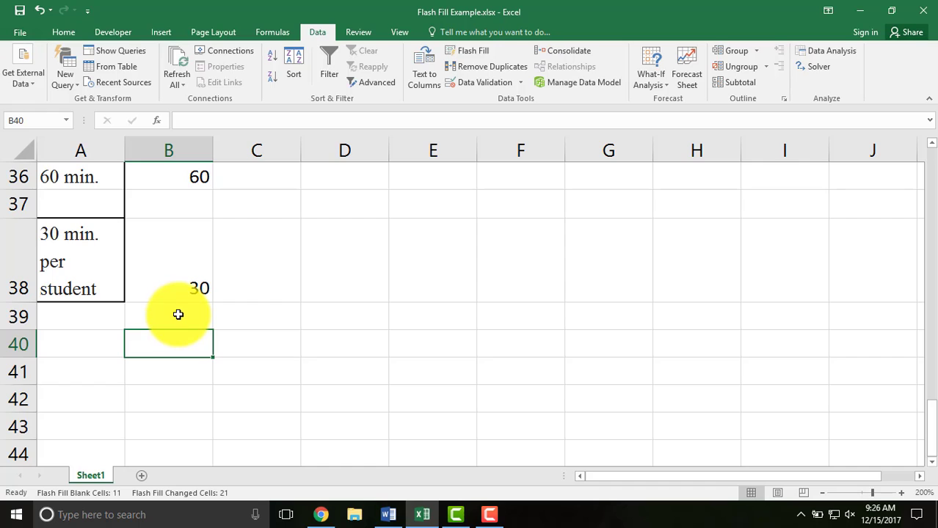
Select the extracted numbers in column B from B38 up to B1
left_click(178, 292)
left_click_drag(179, 292, 157, 11)
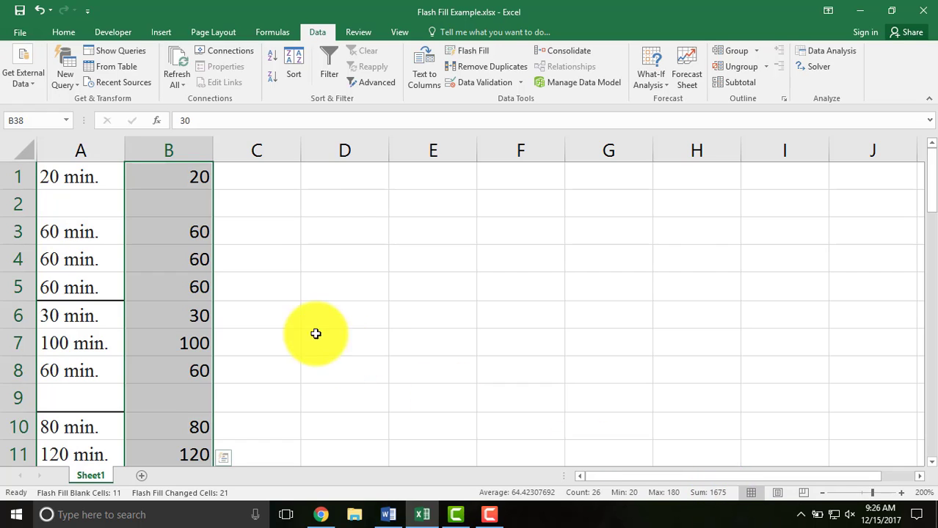
Manually enter 30, 100 and 60 in cells C6, C7 and C8 beside the extracted minutes
left_click(252, 315)
type("30")
key("Return")
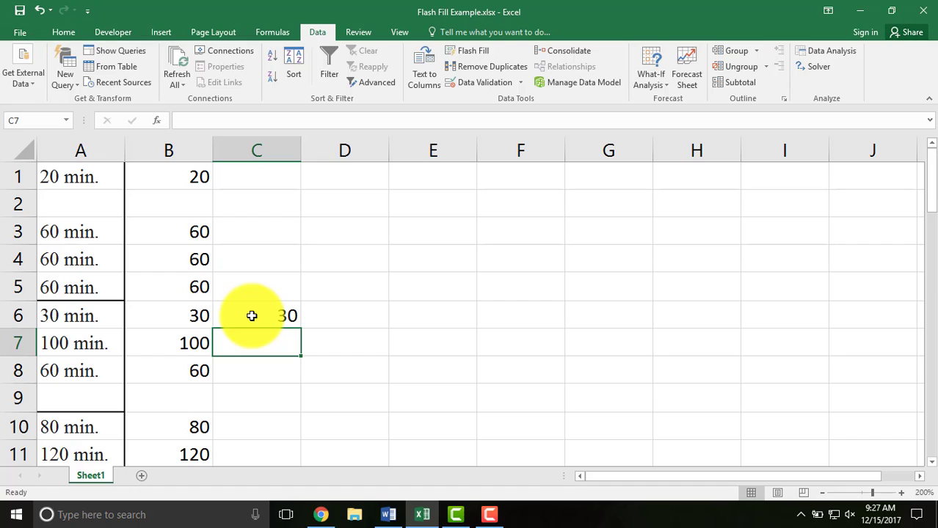
type("100")
key("Return")
type("5")
key("BackSpace")
type("60")
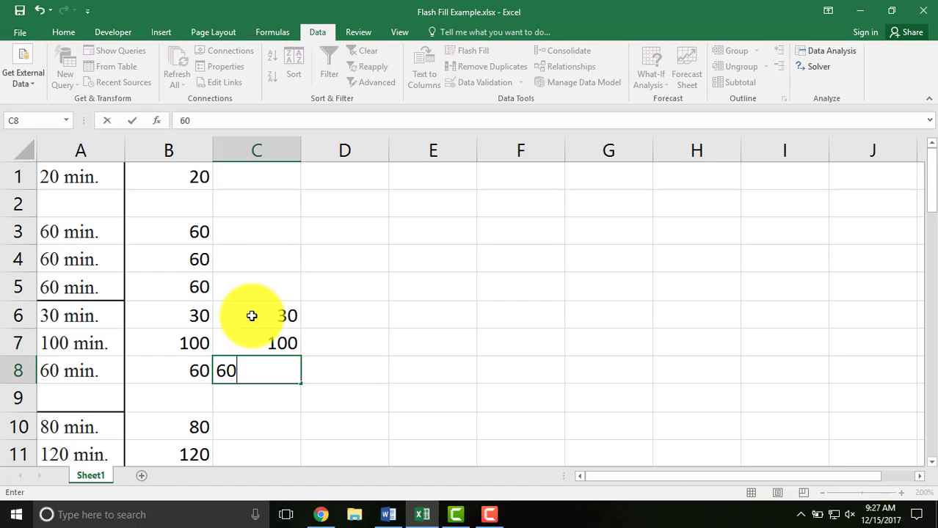
key("Return")
key("Return")
key("Return")
Undo the manual entries in column C and return to cell B1
key("ctrl+z")
key("ctrl+z")
key("ctrl+z")
key("ctrl+z")
key("ctrl+z")
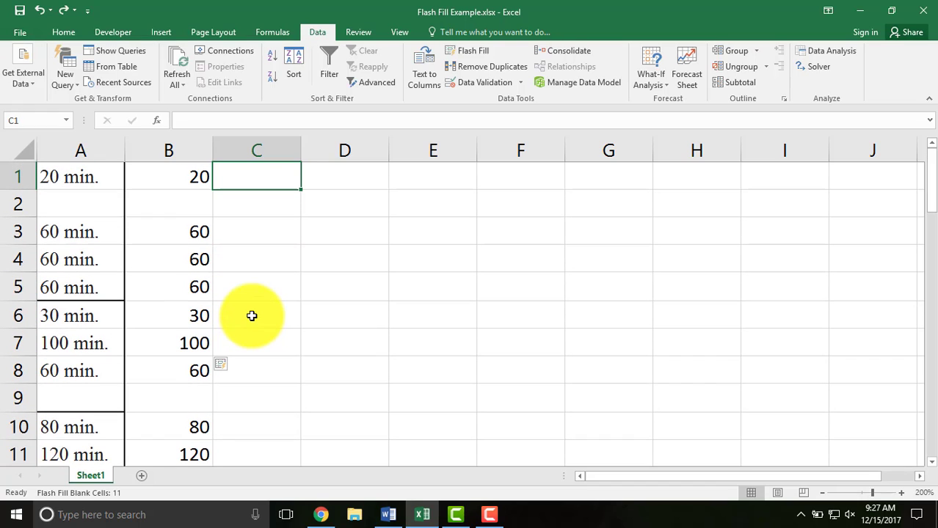
key("Left")
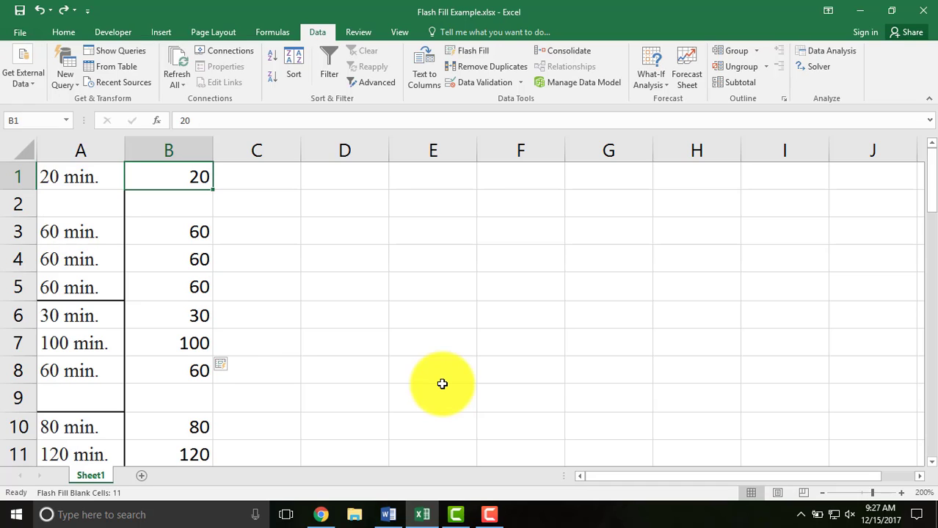
Enter the sample texts "20 dollars", "15 dollars" and "75 dollars" in cells E3, E4 and E5
left_click(436, 235)
type("20")
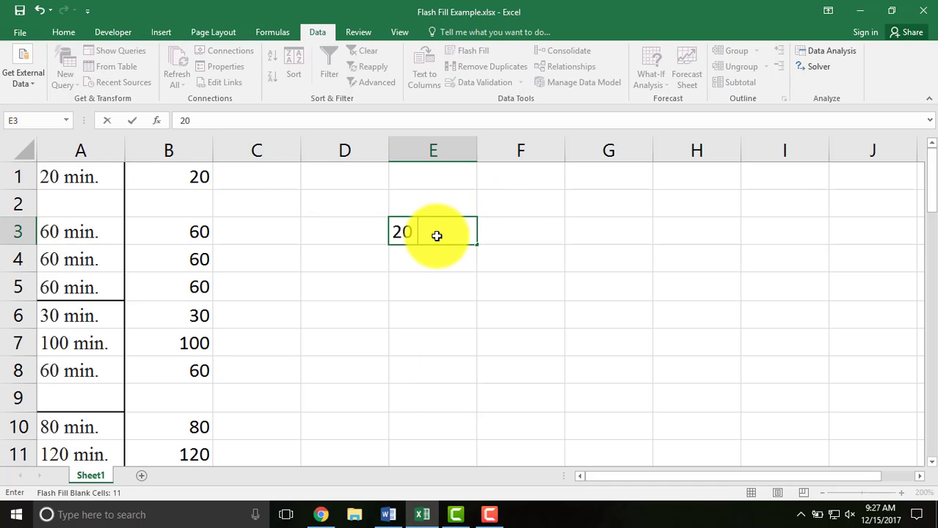
type(" dollars")
key("ctrl+Return")
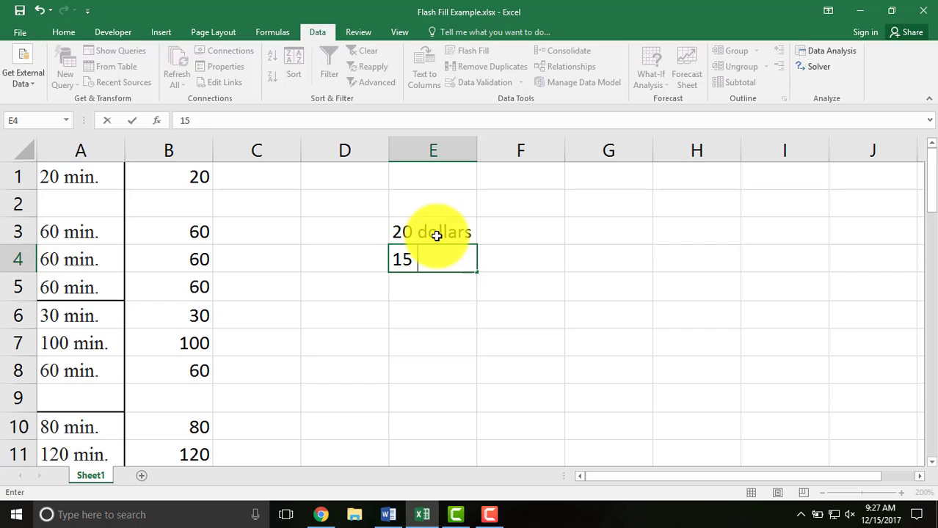
key("Down")
type("75 ")
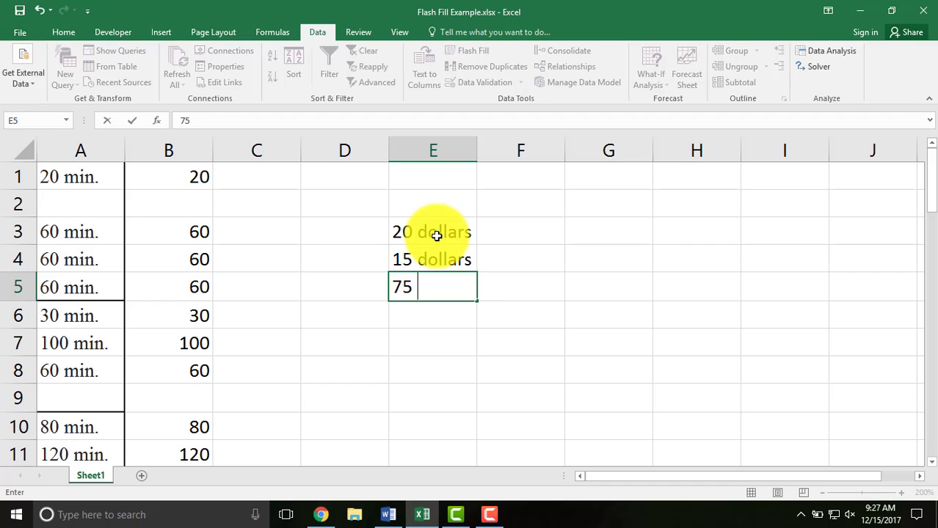
type("dollars")
key("Return")
key("Down")
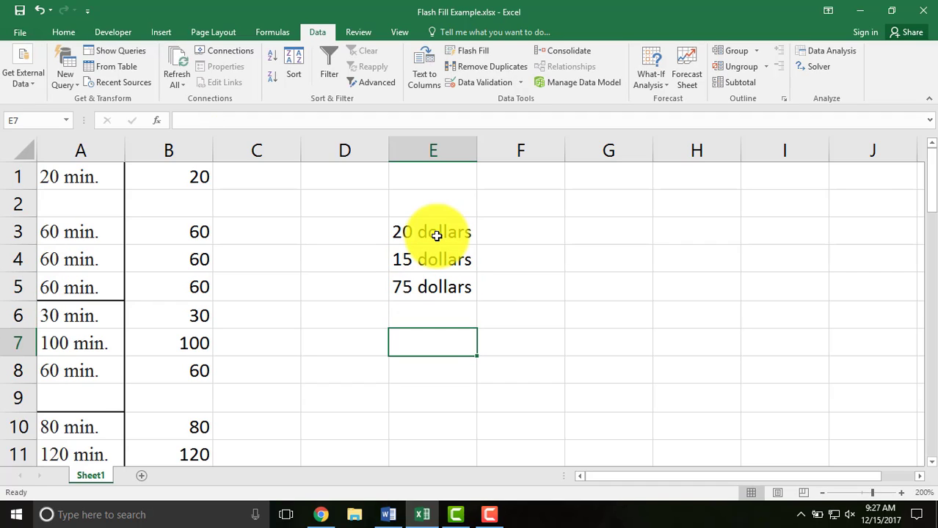
Add "100 dollars" in cell E6 as the last sample amount
key("Up")
key("Right")
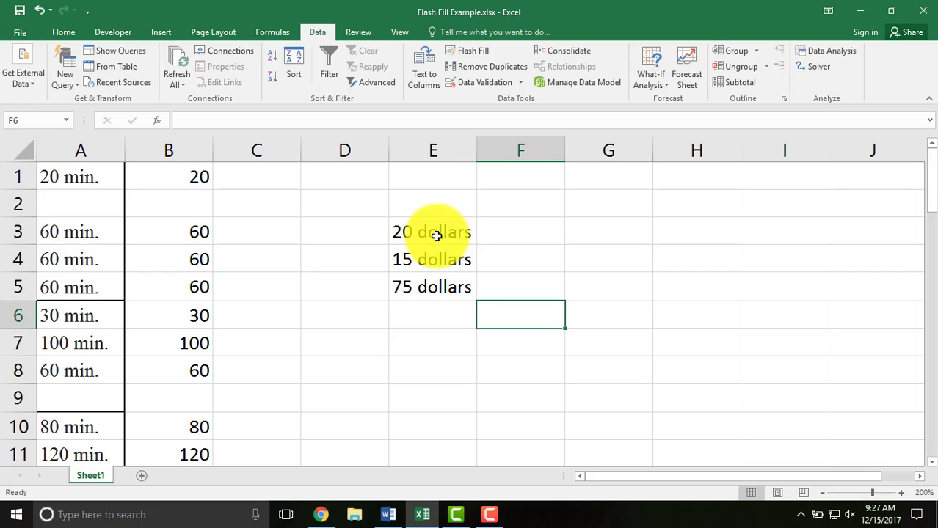
key("Left")
type("100 dol")
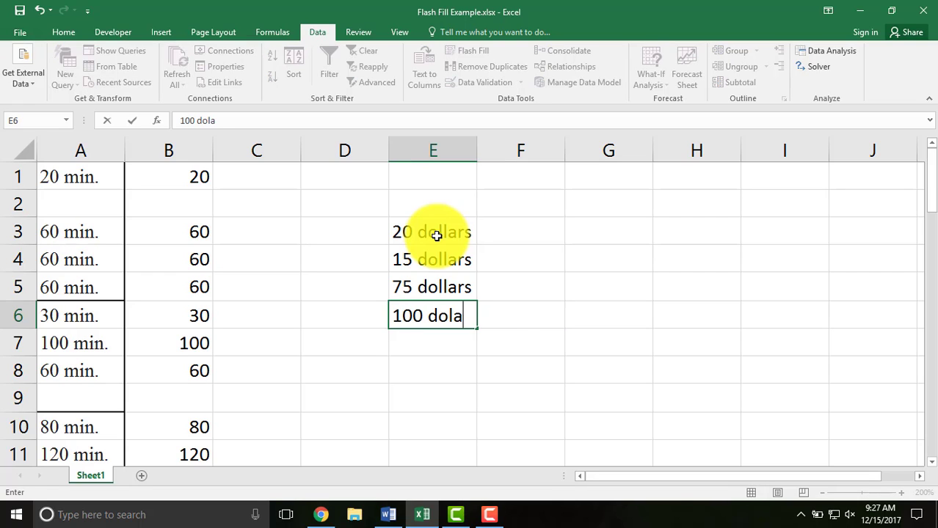
type("lars")
key("Return")
Enter 20 in cell F3 and 15 in cell F4 as extraction examples for the dollar amounts
key("Right")
key("Up")
key("Up")
key("Up")
key("Up")
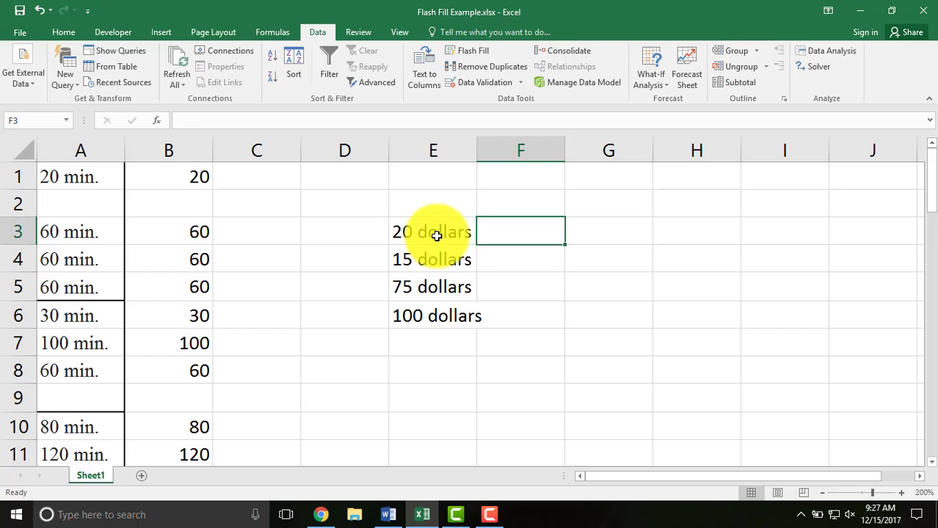
type("20")
key("Return")
type("15")
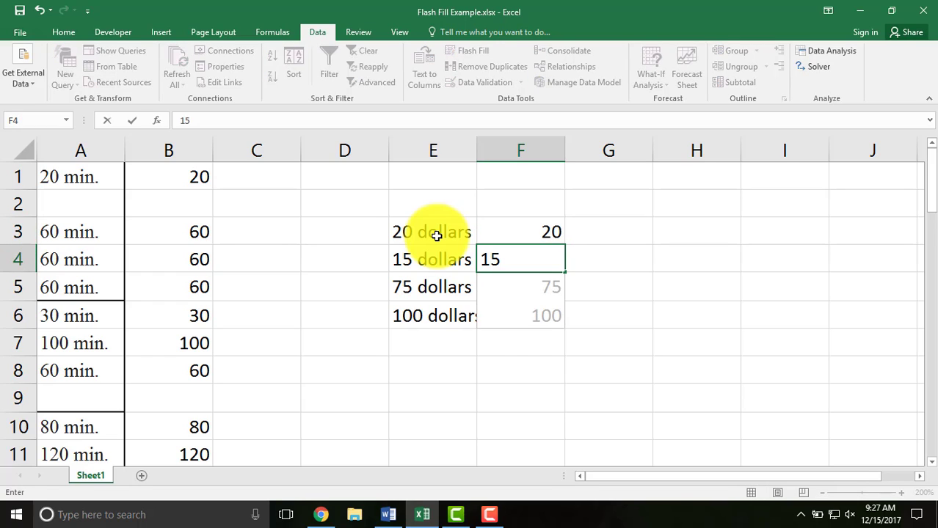
key("Return")
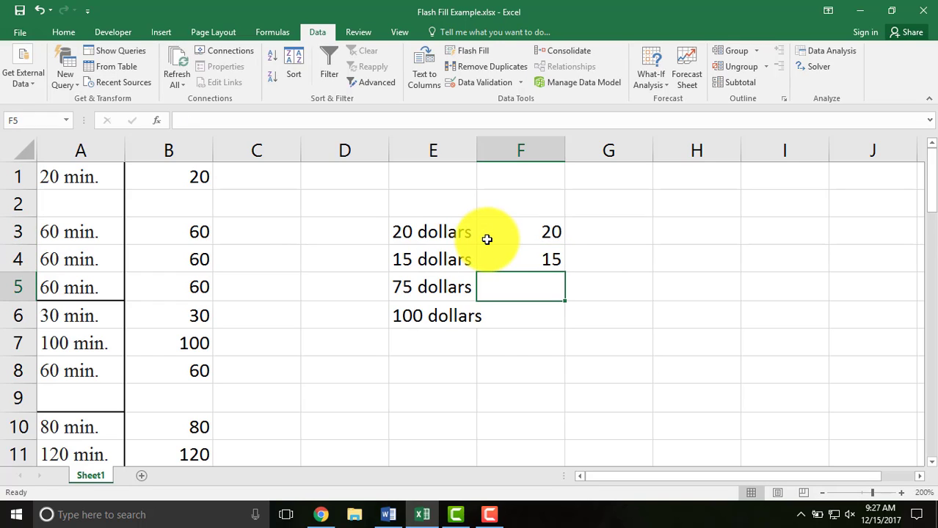
Apply Flash Fill to the range F3:F6 and autofit the width of column E
left_click_drag(492, 232, 496, 304)
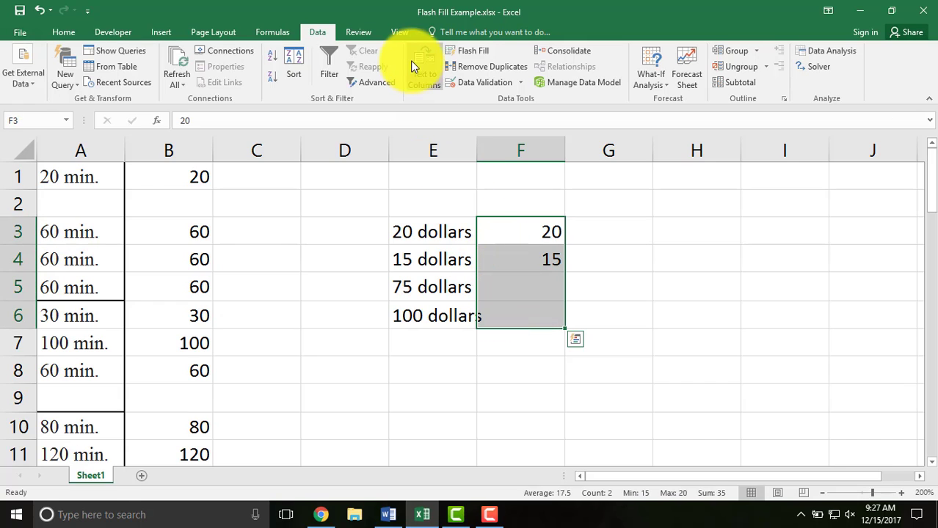
left_click(460, 54)
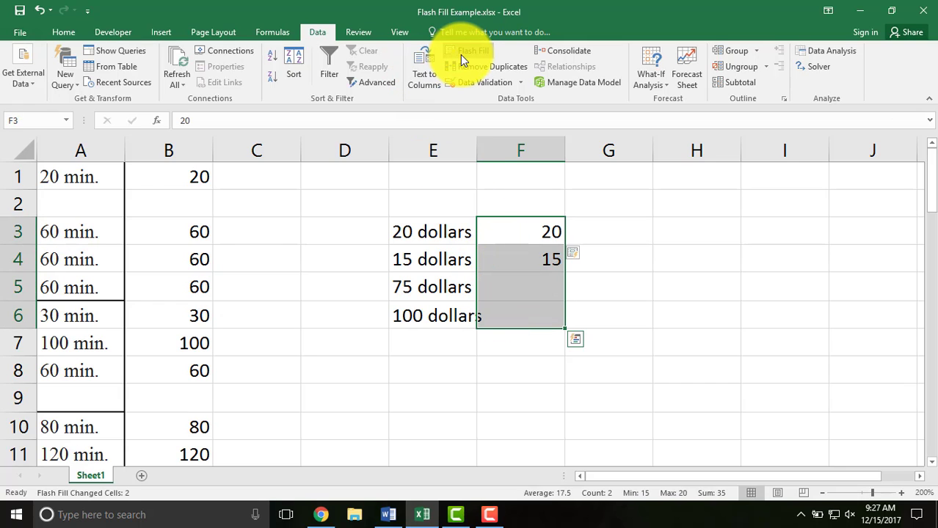
double_click(477, 152)
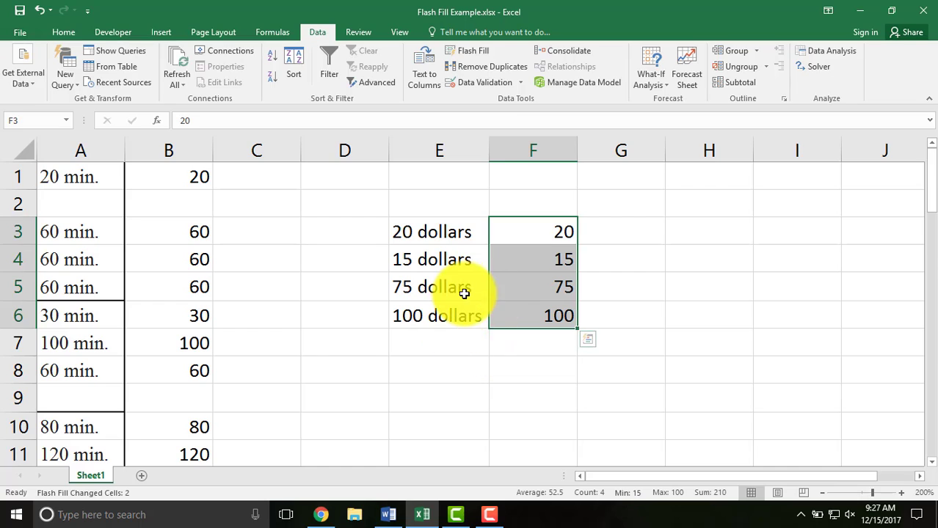